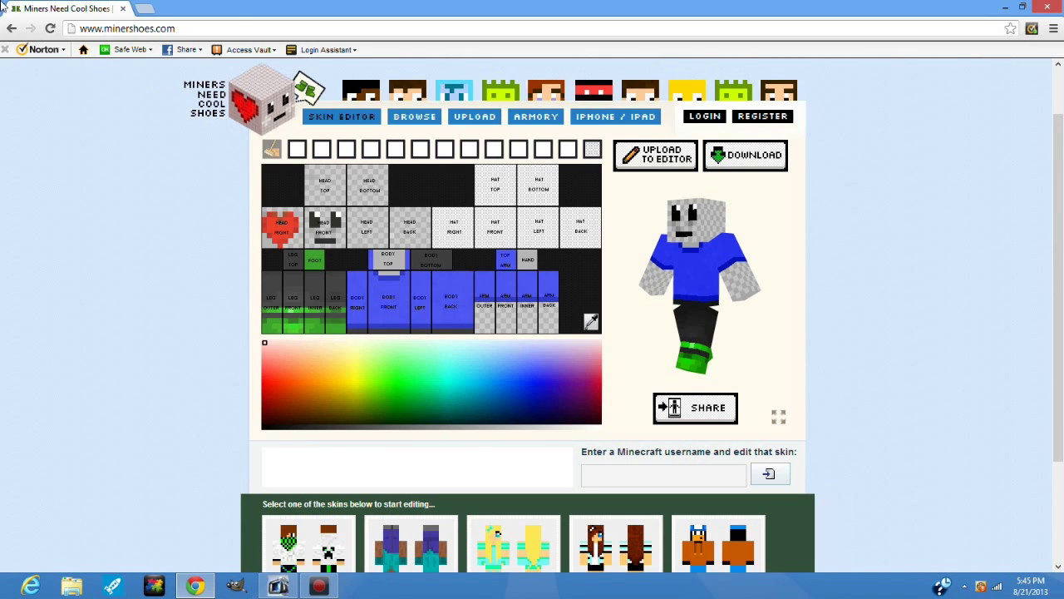
# Step: Paint a white stripe across the shirt front, rotating the 3D preview to check it
pyautogui.click(187, 30)
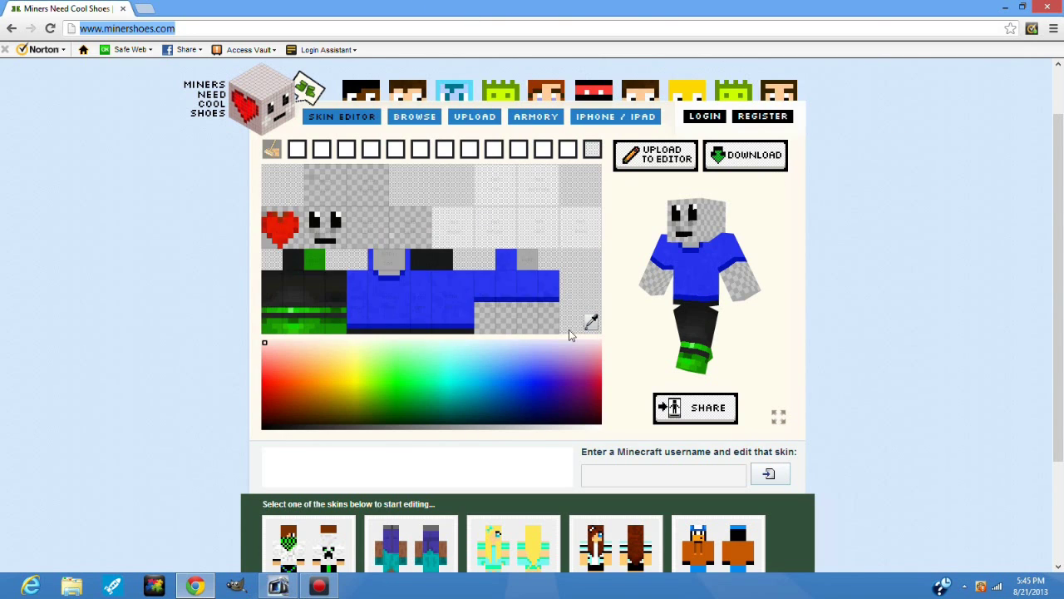
pyautogui.moveTo(699, 266); pyautogui.dragTo(934, 264)
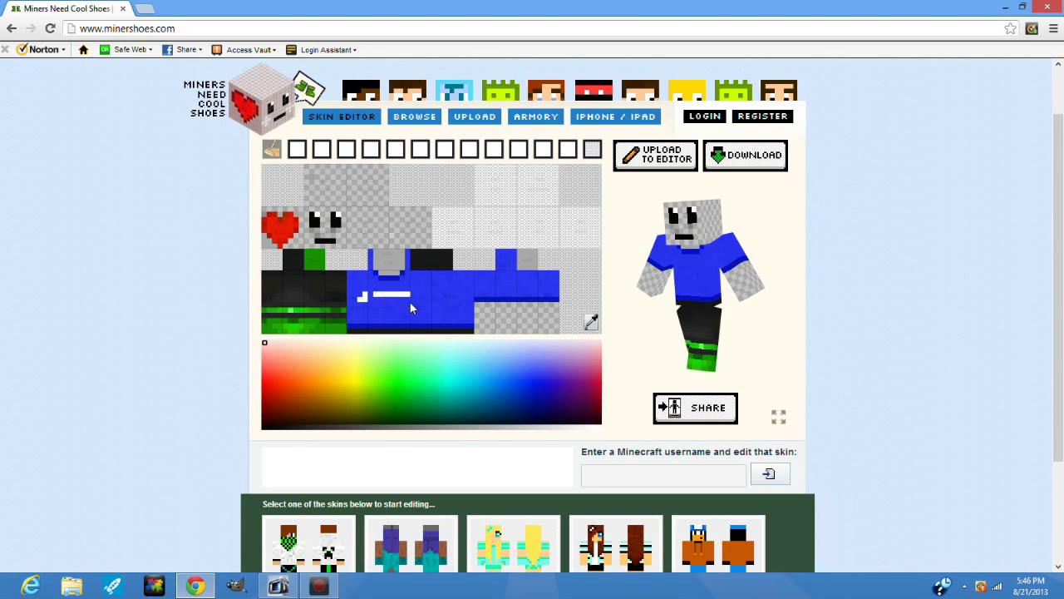
pyautogui.moveTo(410, 302); pyautogui.dragTo(427, 303)
pyautogui.moveTo(707, 274)
pyautogui.mouseDown()
pyautogui.moveTo(680, 263)
pyautogui.moveTo(726, 266)
pyautogui.mouseUp()
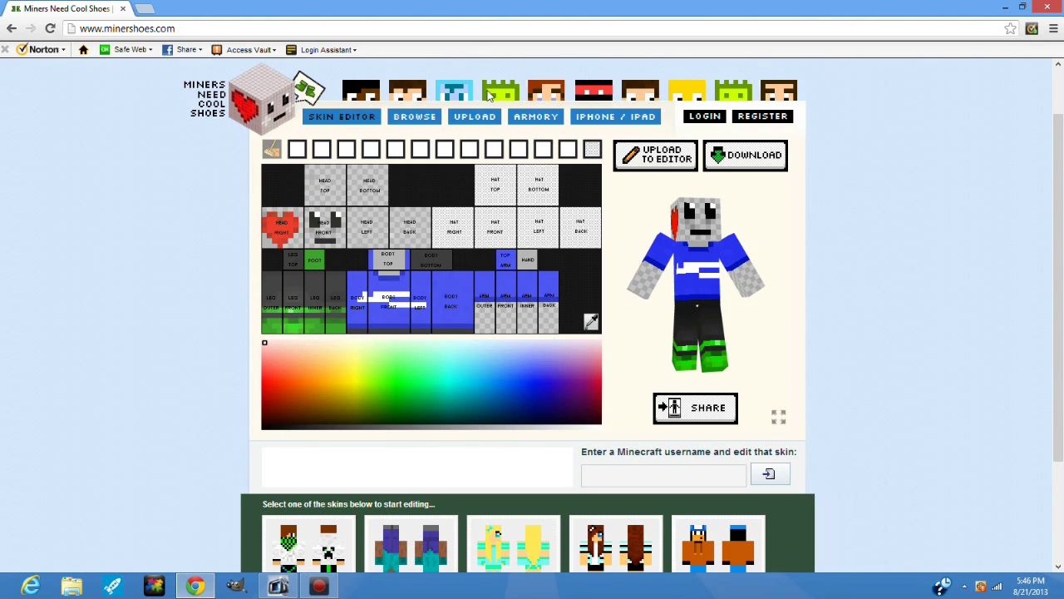
pyautogui.moveTo(697, 280)
pyautogui.mouseDown()
pyautogui.moveTo(767, 275)
pyautogui.moveTo(681, 275)
pyautogui.mouseUp()
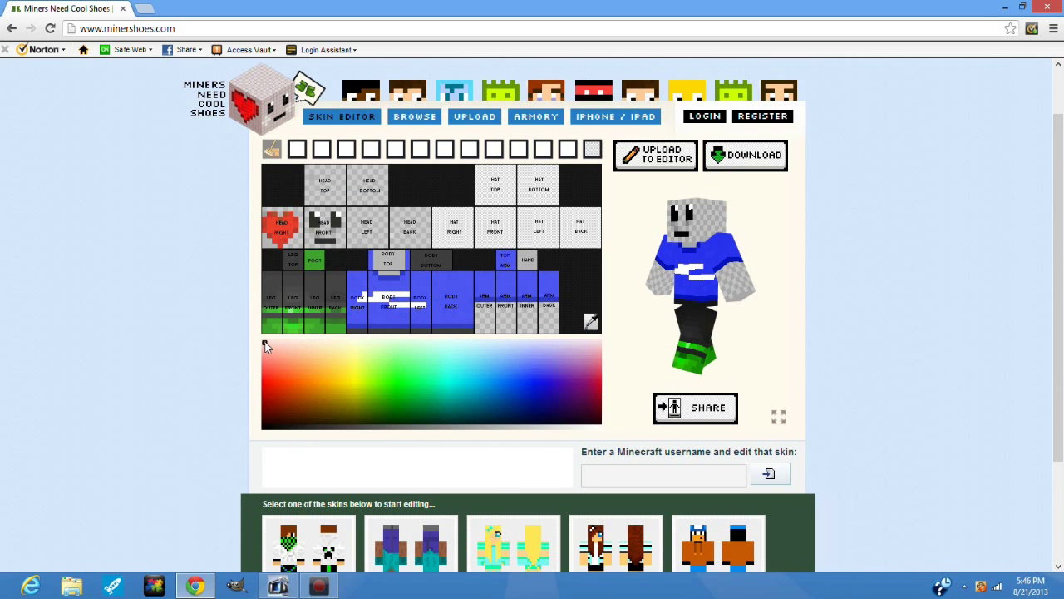
# Step: Try red and dark red shades in the colour picker gradient, ending on bright green
pyautogui.click(265, 342)
pyautogui.click(263, 350)
pyautogui.moveTo(280, 360)
pyautogui.mouseDown()
pyautogui.moveTo(323, 369)
pyautogui.moveTo(280, 380)
pyautogui.moveTo(284, 395)
pyautogui.moveTo(487, 394)
pyautogui.moveTo(543, 370)
pyautogui.moveTo(347, 386)
pyautogui.moveTo(401, 383)
pyautogui.moveTo(404, 402)
pyautogui.moveTo(398, 378)
pyautogui.mouseUp()
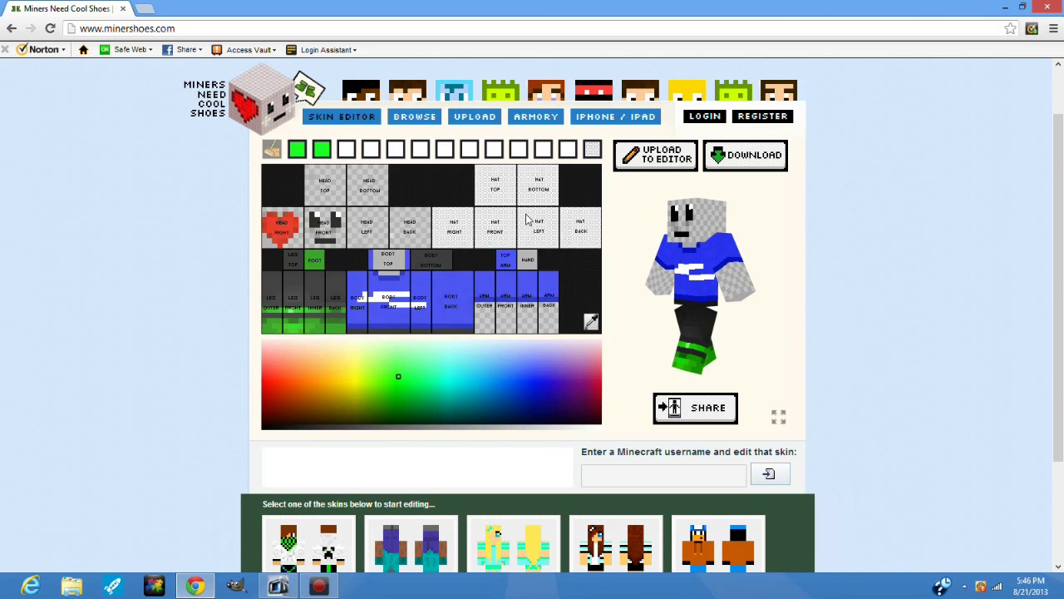
# Step: Pick a green, a brighter green and a dark green shade from the colour gradient
pyautogui.click(382, 385)
pyautogui.click(382, 386)
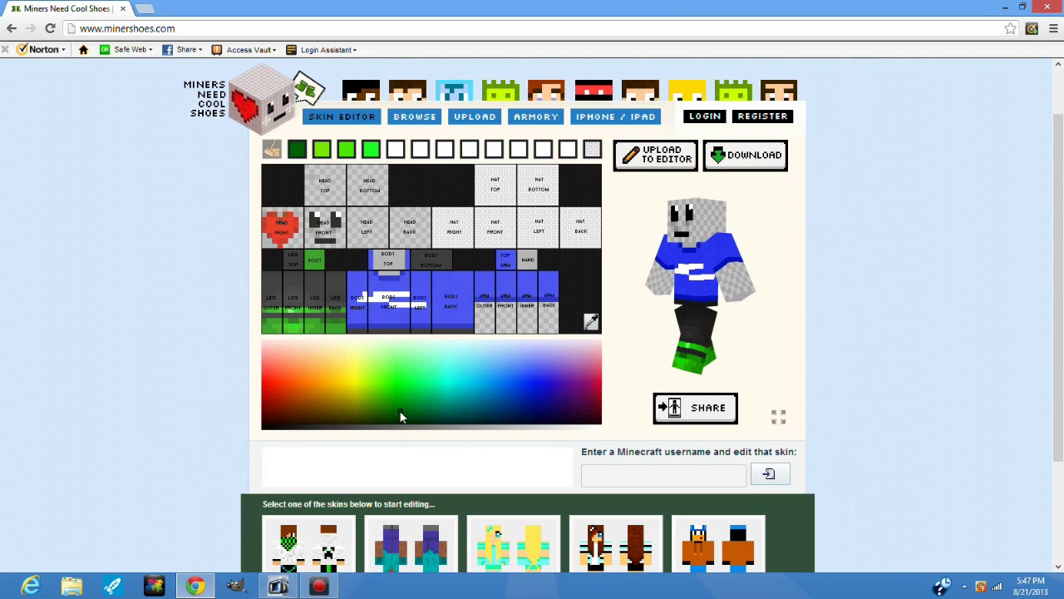
pyautogui.click(399, 412)
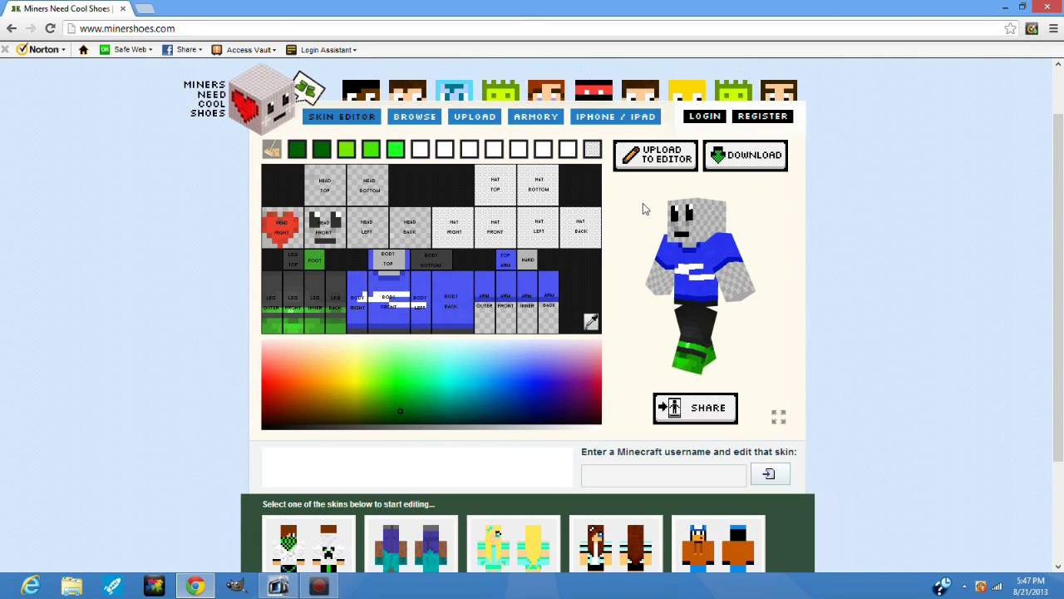
# Step: Rotate the model to side, front and top views, then paint dark green on the head's side
pyautogui.moveTo(705, 244); pyautogui.dragTo(931, 231)
pyautogui.moveTo(701, 241); pyautogui.dragTo(701, 260)
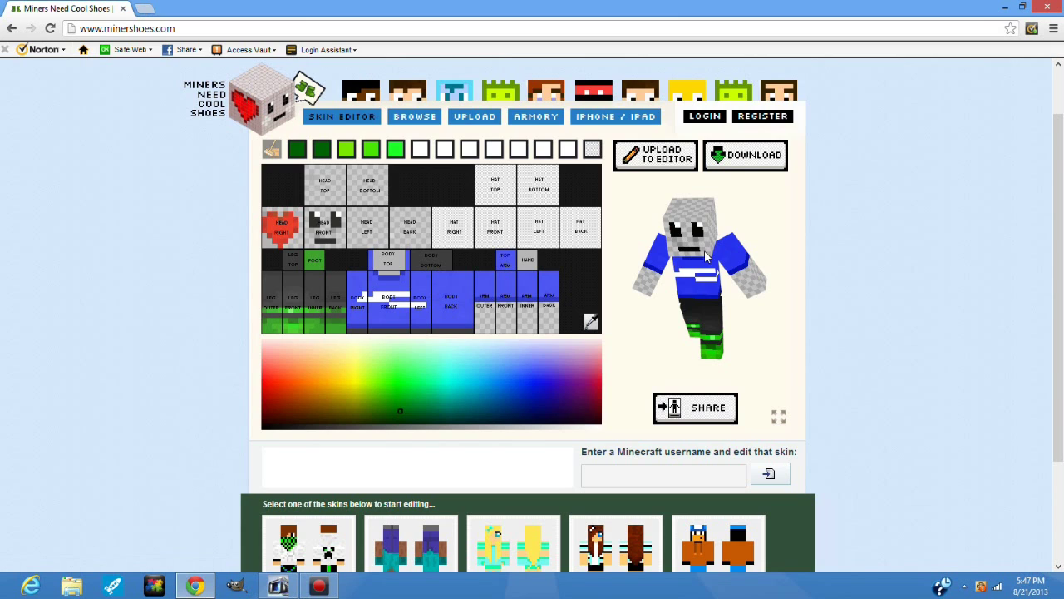
pyautogui.moveTo(691, 266)
pyautogui.mouseDown()
pyautogui.moveTo(690, 241)
pyautogui.moveTo(690, 287)
pyautogui.moveTo(669, 266)
pyautogui.mouseUp()
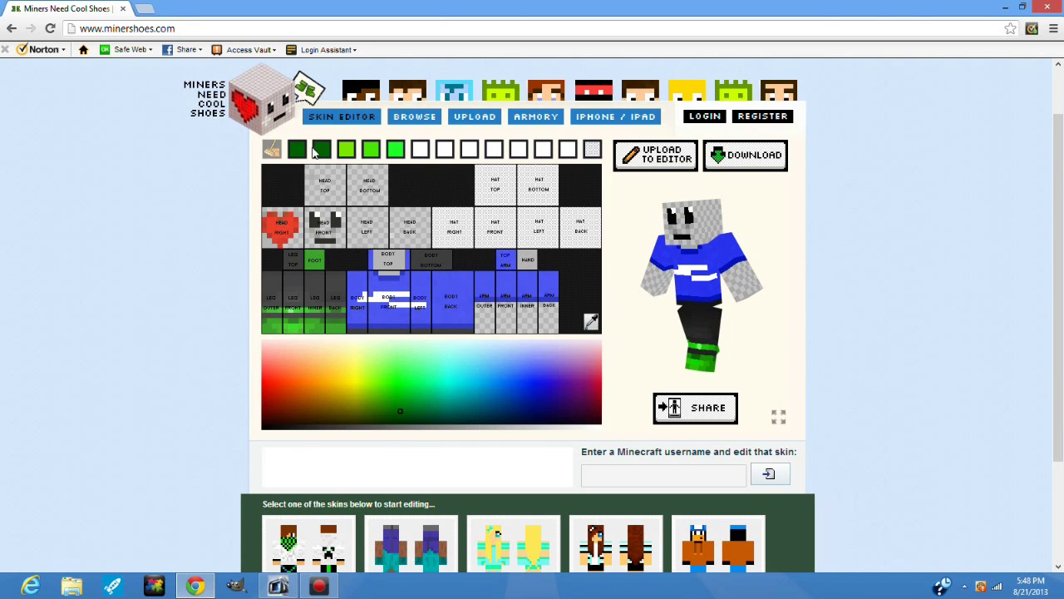
pyautogui.moveTo(388, 220); pyautogui.dragTo(409, 221)
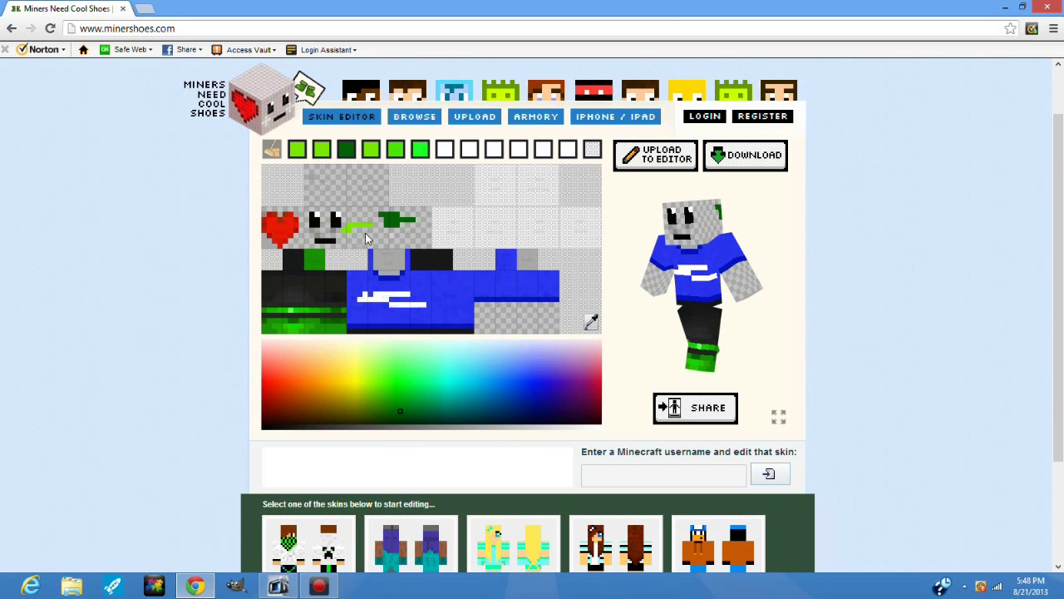
# Step: Paint a light green row on the head and sample the shirt's blue with the eyedropper
pyautogui.moveTo(365, 233); pyautogui.dragTo(408, 237)
pyautogui.click(399, 289)
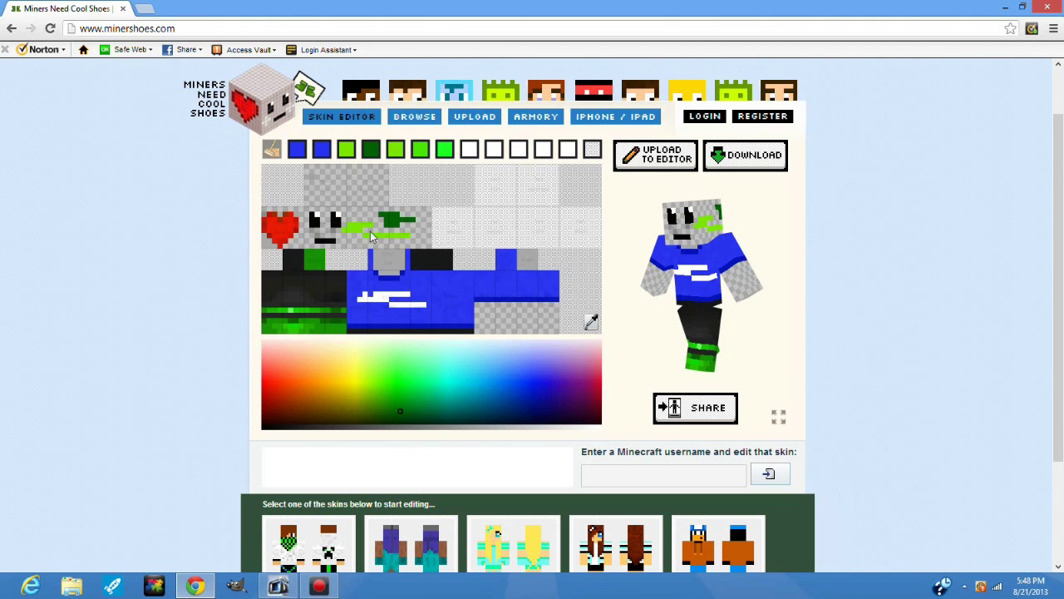
# Step: Paint a blue line across the head's left side and turn the model back to front view
pyautogui.moveTo(359, 208); pyautogui.dragTo(399, 230)
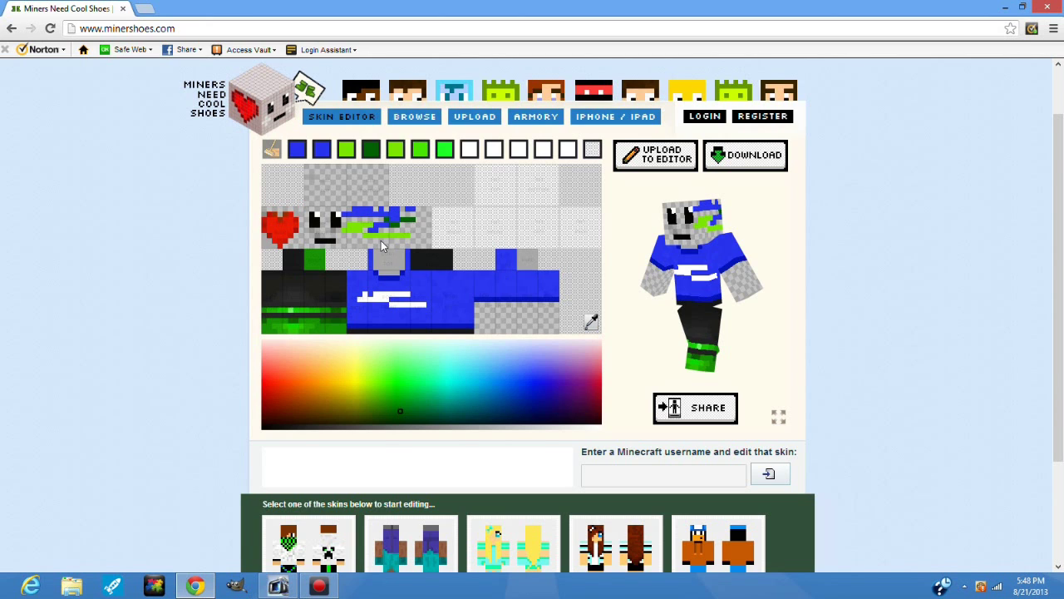
pyautogui.moveTo(701, 253); pyautogui.dragTo(665, 250)
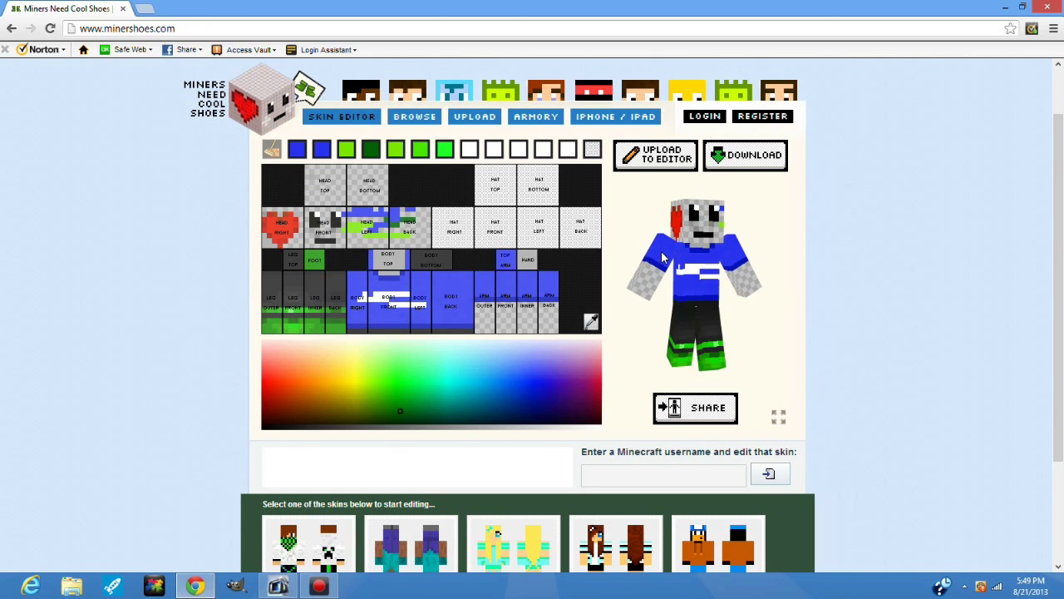
# Step: Paint a blue staircase stroke across the head, then a bright green line across the hat
pyautogui.click(274, 158)
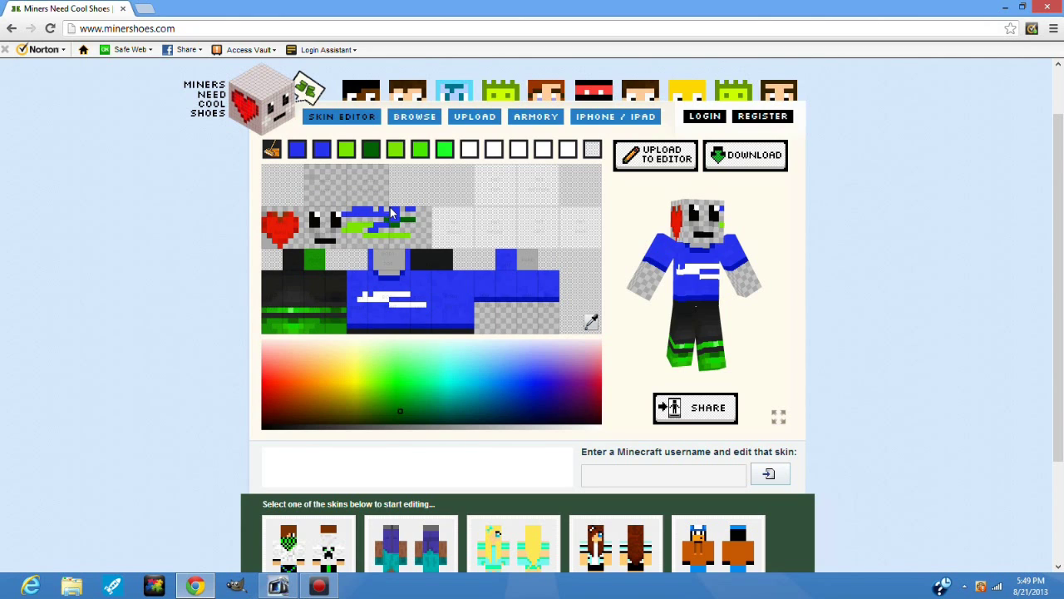
pyautogui.moveTo(399, 202)
pyautogui.mouseDown()
pyautogui.moveTo(456, 169)
pyautogui.moveTo(448, 180)
pyautogui.mouseUp()
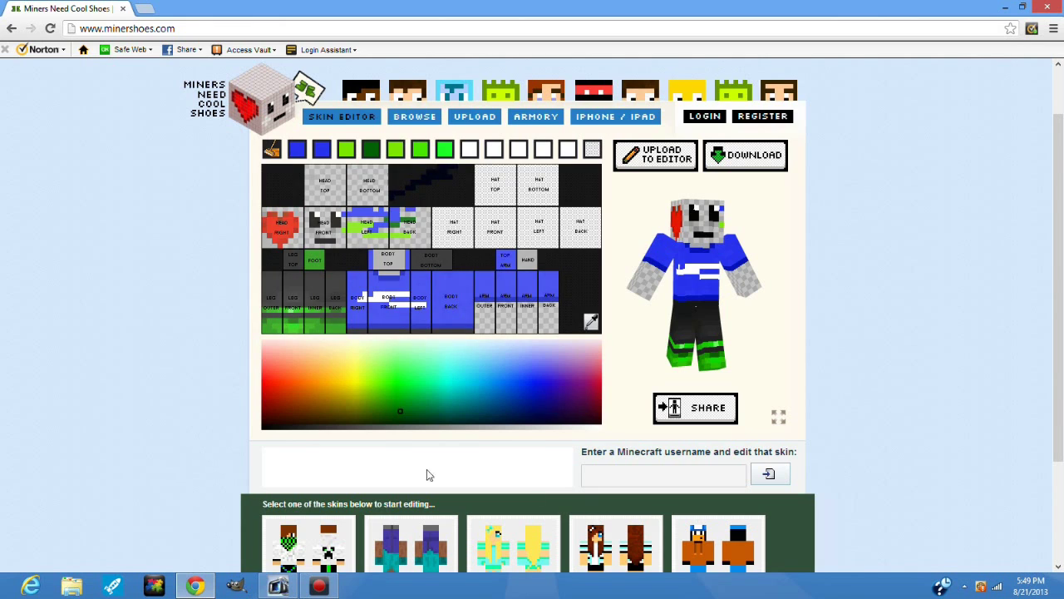
pyautogui.moveTo(400, 411); pyautogui.dragTo(400, 389)
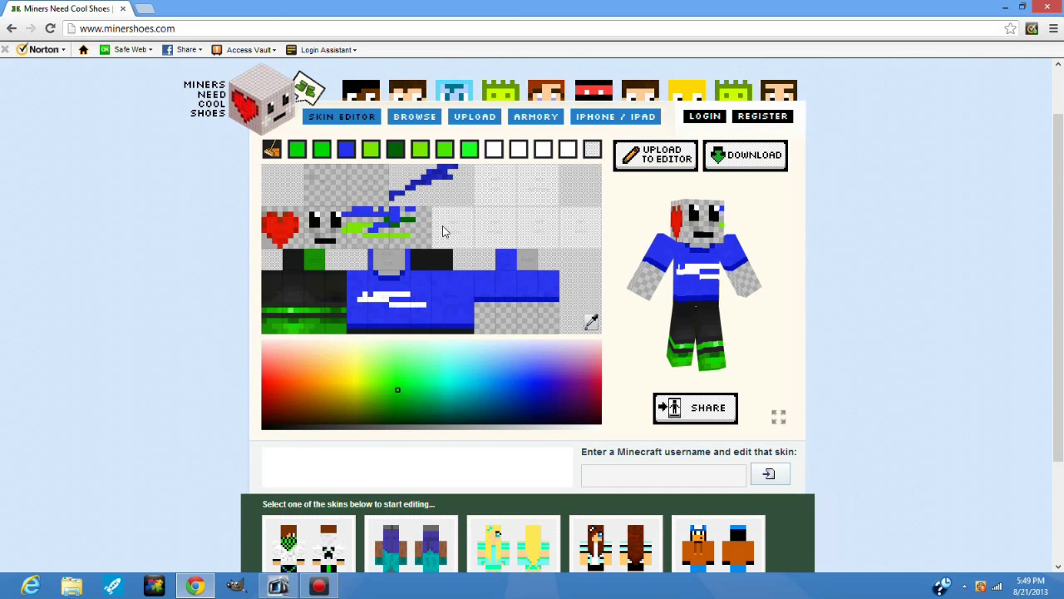
pyautogui.moveTo(444, 231); pyautogui.dragTo(566, 220)
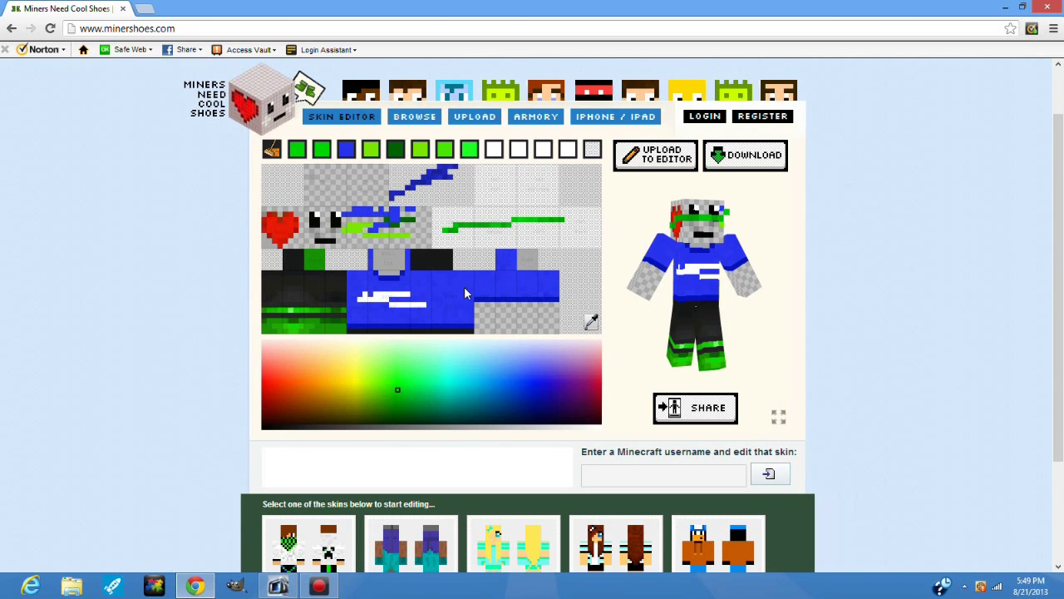
# Step: Cover the white chest stripe with green and pick a light peach colour
pyautogui.moveTo(420, 301)
pyautogui.mouseDown()
pyautogui.moveTo(371, 286)
pyautogui.moveTo(428, 303)
pyautogui.moveTo(386, 311)
pyautogui.moveTo(386, 297)
pyautogui.moveTo(396, 318)
pyautogui.moveTo(370, 302)
pyautogui.moveTo(414, 321)
pyautogui.moveTo(361, 317)
pyautogui.moveTo(437, 321)
pyautogui.moveTo(344, 318)
pyautogui.mouseUp()
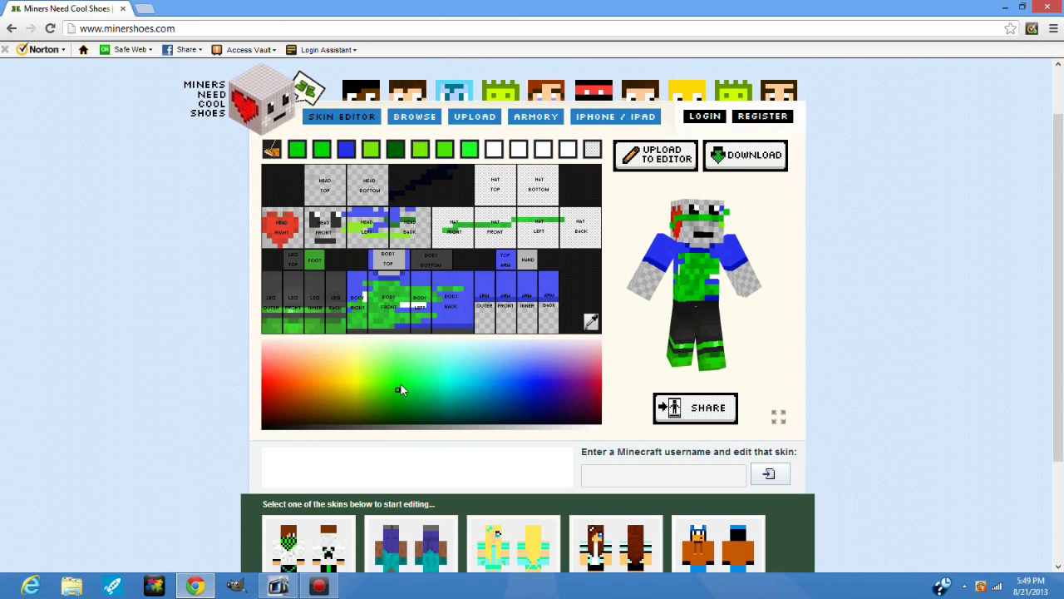
pyautogui.moveTo(397, 393)
pyautogui.mouseDown()
pyautogui.moveTo(325, 359)
pyautogui.moveTo(296, 364)
pyautogui.moveTo(317, 364)
pyautogui.mouseUp()
pyautogui.moveTo(306, 353); pyautogui.dragTo(311, 351)
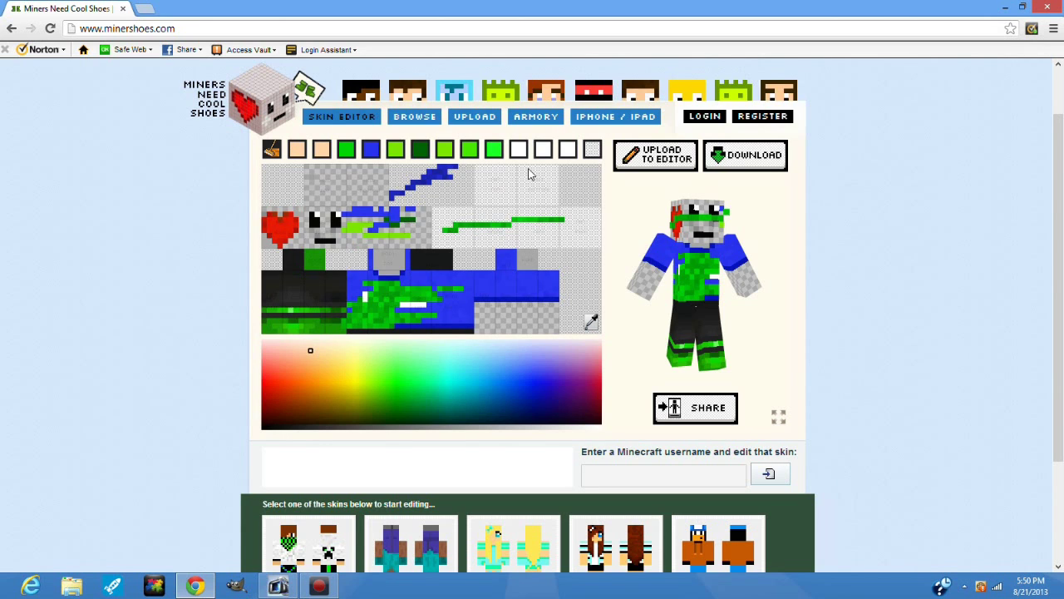
# Step: Draw a diagonal peach stroke across the head region of the skin template
pyautogui.moveTo(297, 176); pyautogui.dragTo(272, 205)
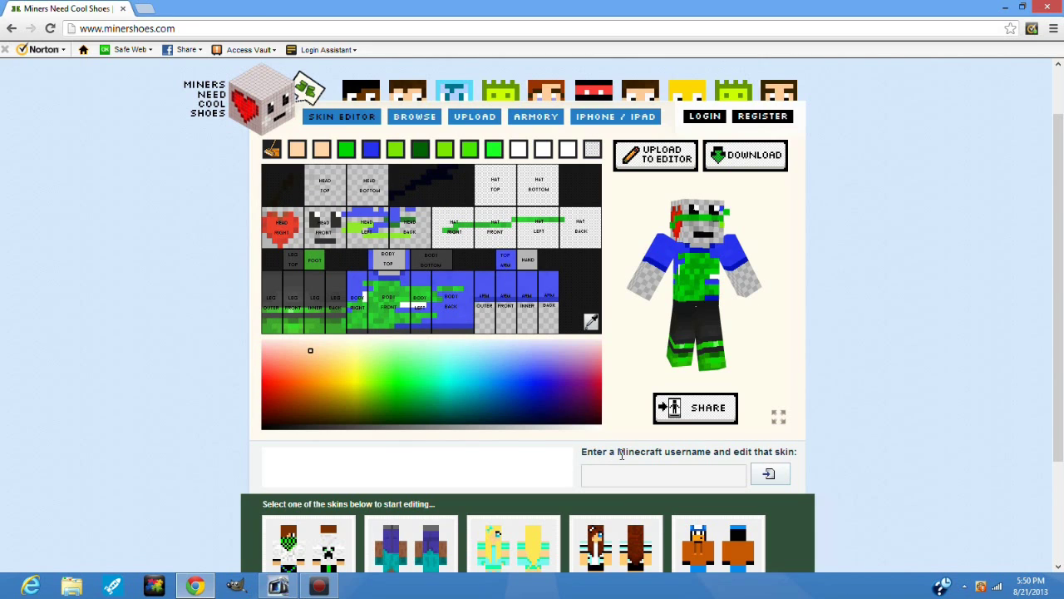
# Step: Type a player's username into the 'Enter a Minecraft username' box and submit it
pyautogui.click(668, 473)
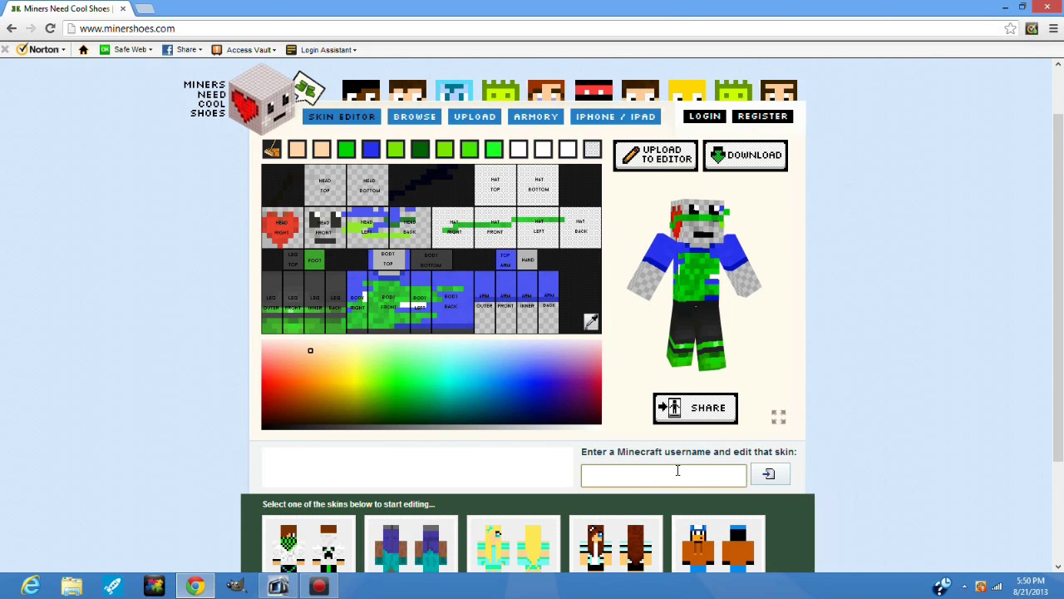
pyautogui.moveTo(753, 268); pyautogui.dragTo(989, 278)
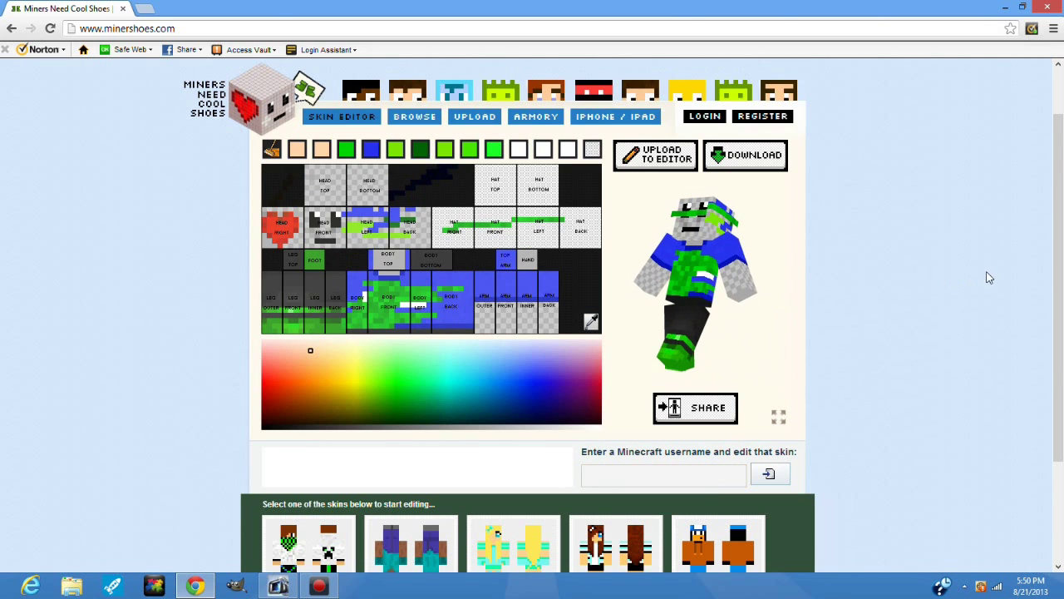
pyautogui.moveTo(680, 289)
pyautogui.mouseDown()
pyautogui.moveTo(687, 341)
pyautogui.moveTo(675, 273)
pyautogui.mouseUp()
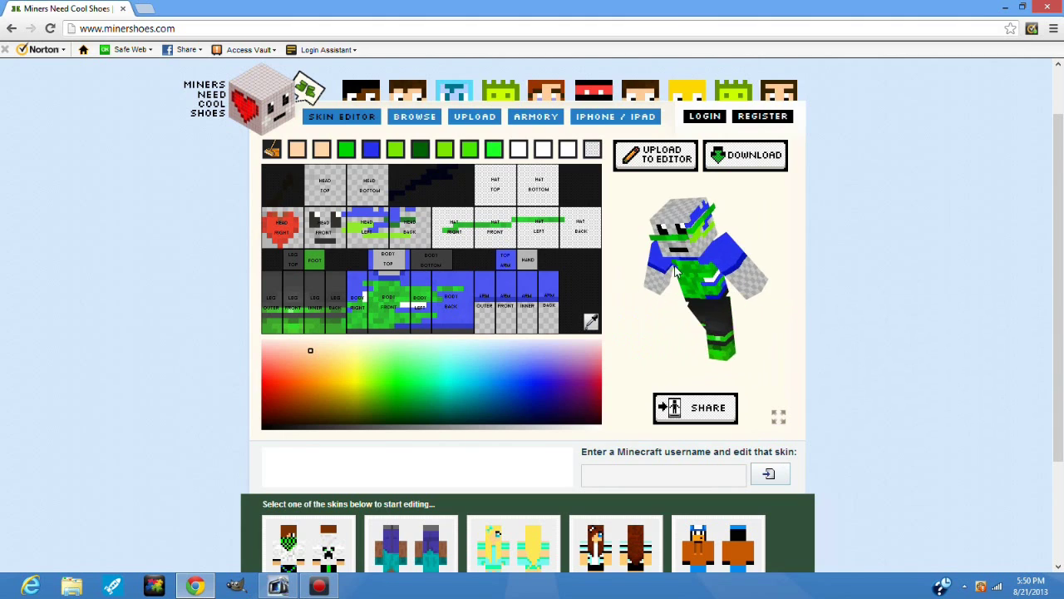
pyautogui.click(629, 475)
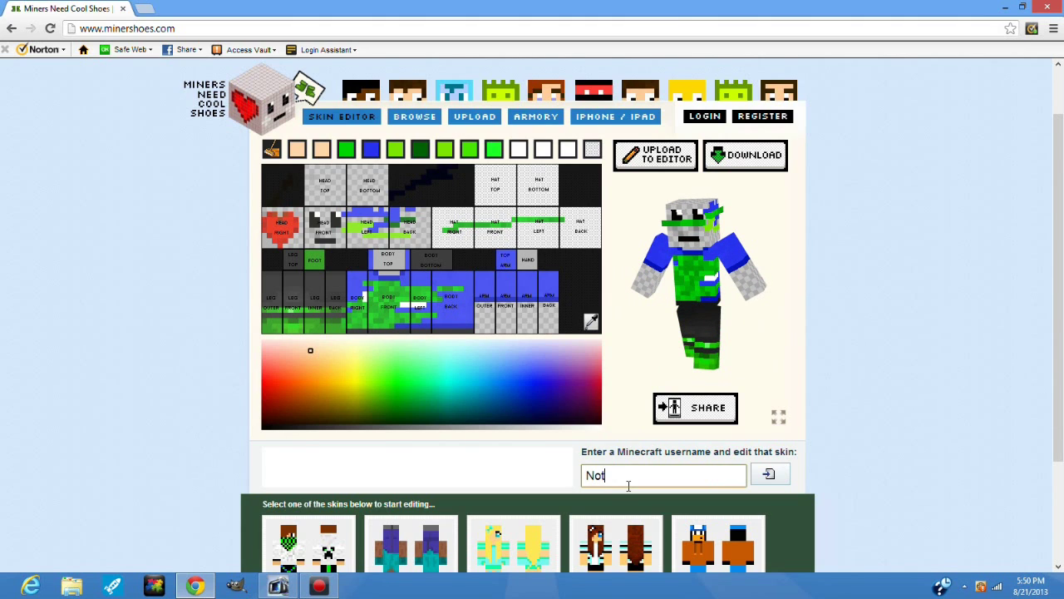
pyautogui.write('Notch')
pyautogui.press('Return')
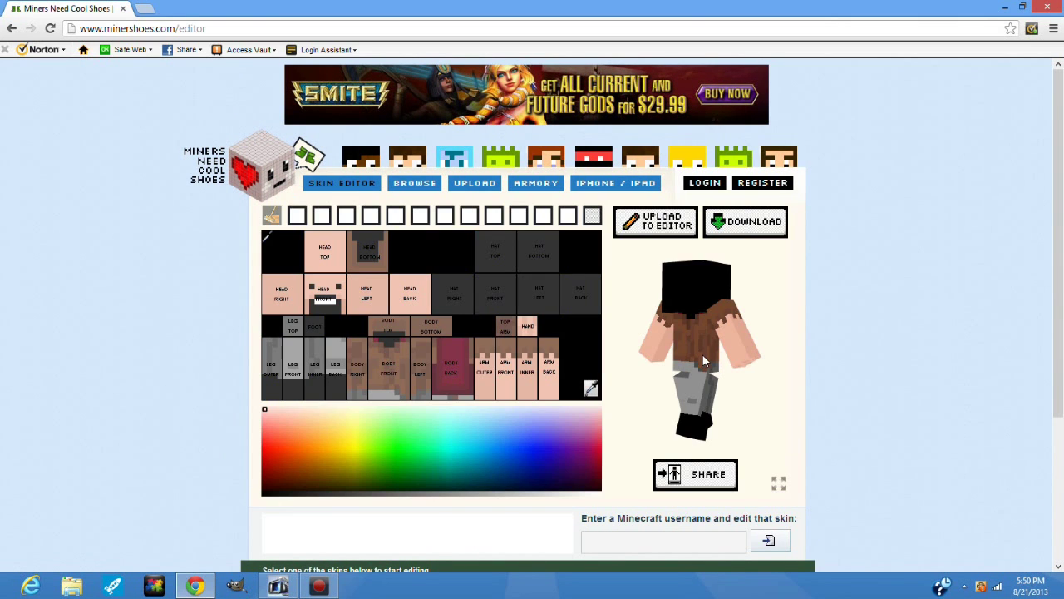
pyautogui.scroll(-1, 705, 360)
pyautogui.moveTo(695, 271); pyautogui.dragTo(666, 259)
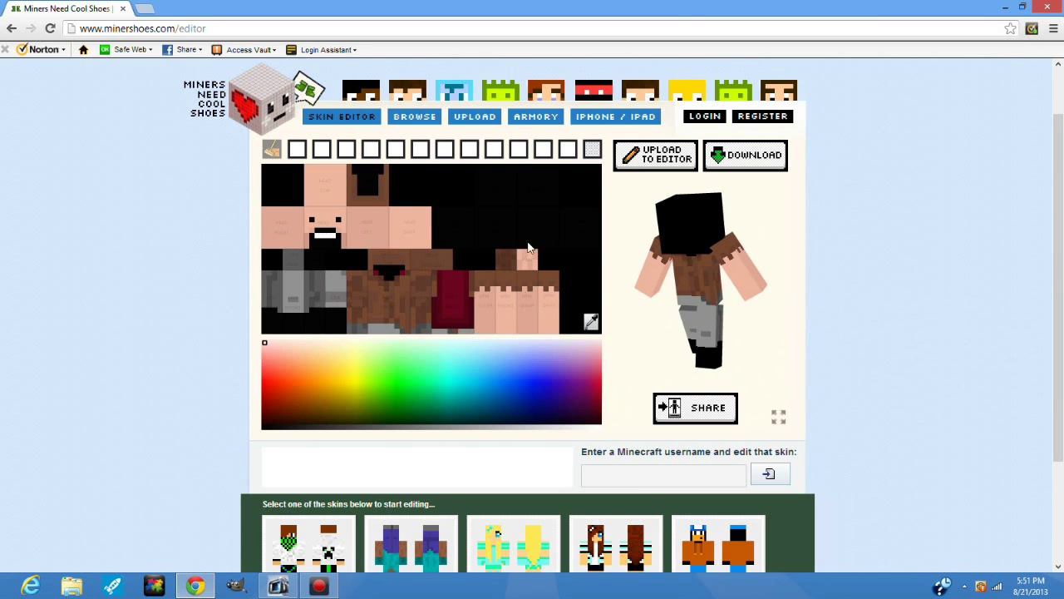
pyautogui.moveTo(706, 295)
pyautogui.mouseDown()
pyautogui.moveTo(670, 340)
pyautogui.moveTo(697, 243)
pyautogui.moveTo(690, 301)
pyautogui.moveTo(779, 299)
pyautogui.moveTo(702, 284)
pyautogui.moveTo(665, 333)
pyautogui.moveTo(698, 237)
pyautogui.moveTo(801, 260)
pyautogui.moveTo(760, 255)
pyautogui.moveTo(653, 272)
pyautogui.moveTo(747, 265)
pyautogui.moveTo(692, 265)
pyautogui.mouseUp()
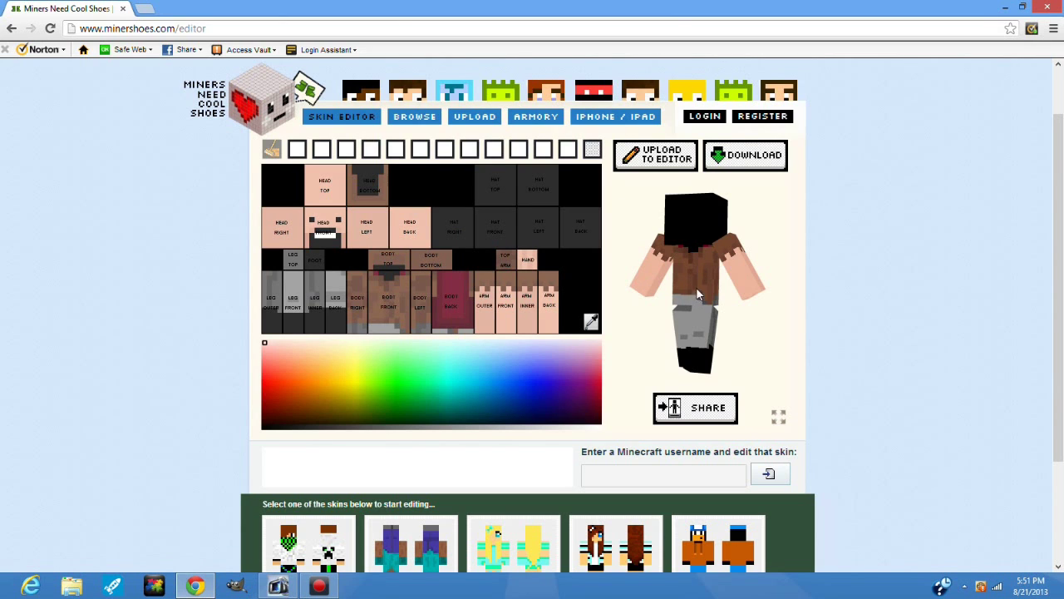
pyautogui.moveTo(696, 293)
pyautogui.mouseDown()
pyautogui.moveTo(698, 280)
pyautogui.moveTo(693, 289)
pyautogui.mouseUp()
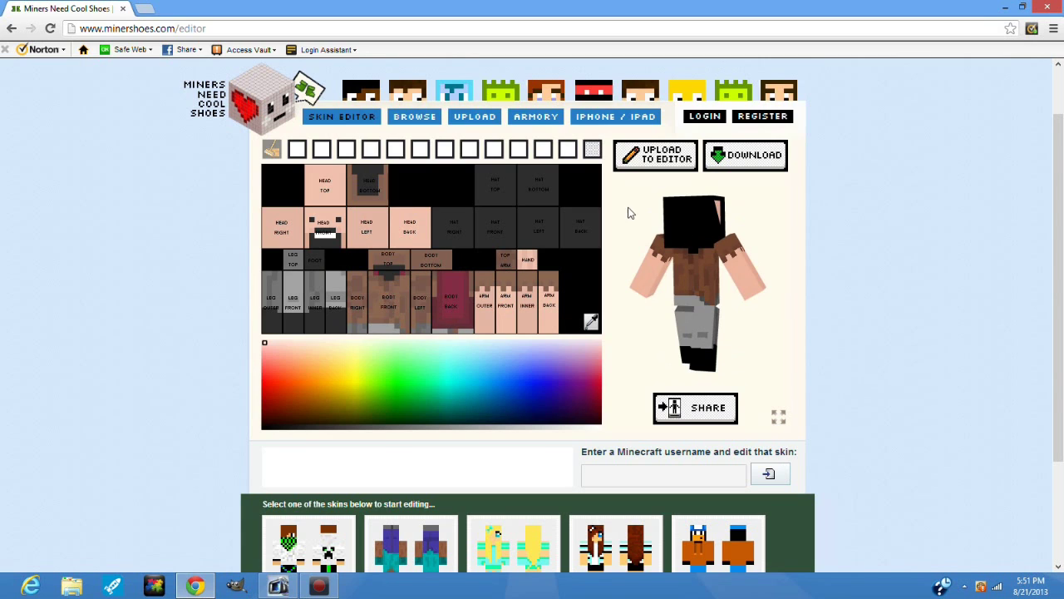